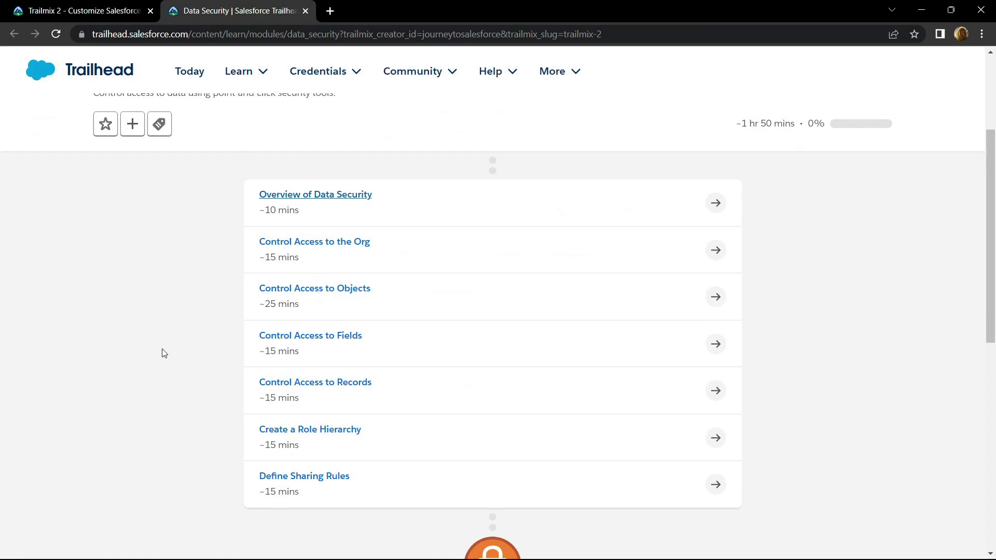
{"action": "scroll", "coordinate": [194, 280], "scroll_direction": "up", "scroll_amount": 2}
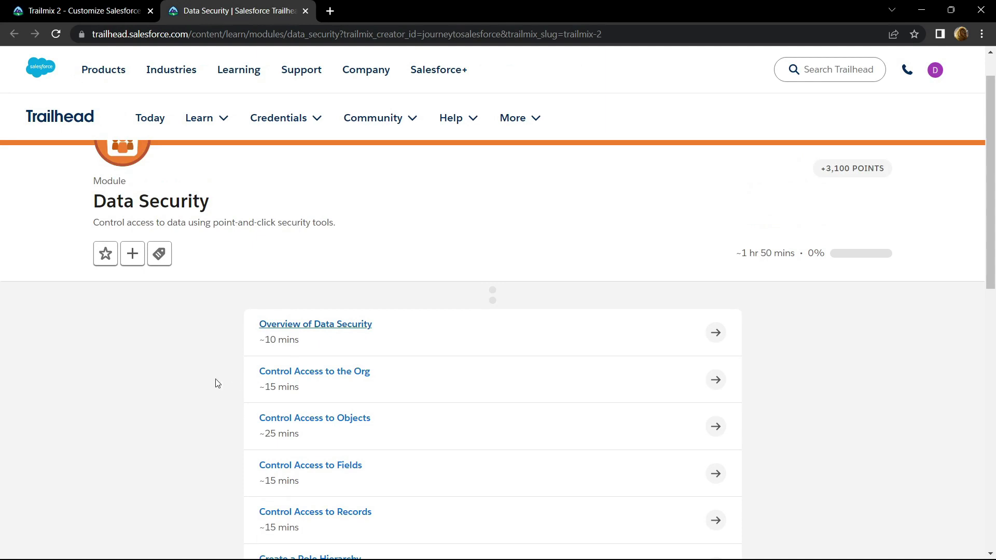
Open the 'Control Access to the Org' unit in a new tab and switch to it
{"action": "right_click", "coordinate": [302, 377]}
{"action": "left_click", "coordinate": [328, 386]}
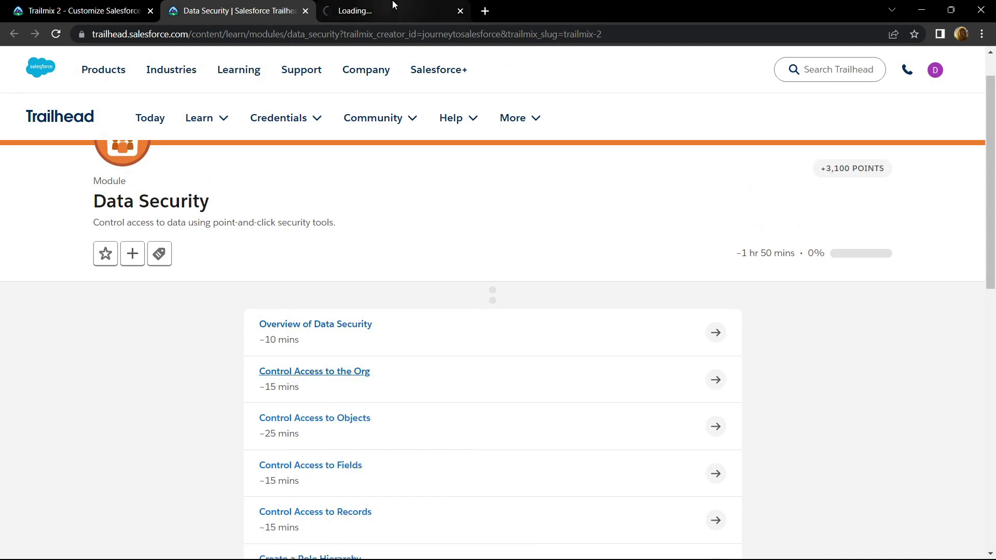
{"action": "key", "text": "ctrl+Tab"}
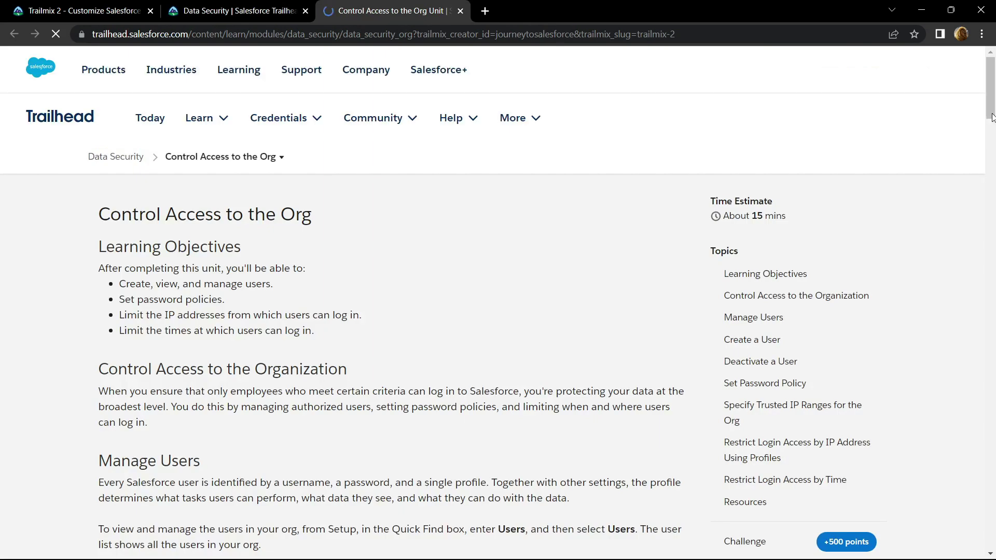
{"action": "scroll", "coordinate": [873, 472], "scroll_direction": "down", "scroll_amount": 10}
{"action": "scroll", "coordinate": [873, 472], "scroll_direction": "down", "scroll_amount": 10}
{"action": "scroll", "coordinate": [873, 472], "scroll_direction": "down", "scroll_amount": 5}
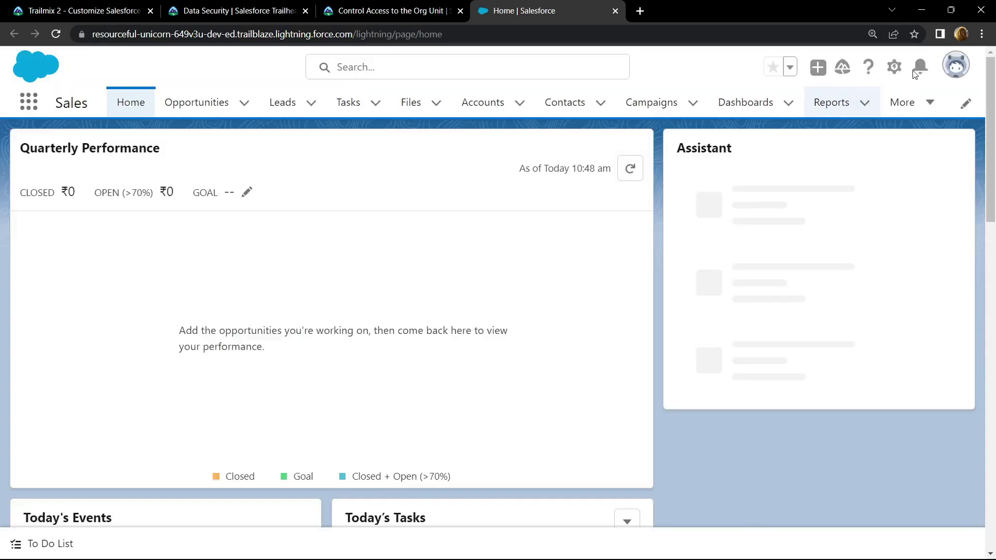
Open Setup from the gear menu, close the leftover home tab, and search Quick Find for 'user'
{"action": "left_click", "coordinate": [894, 68]}
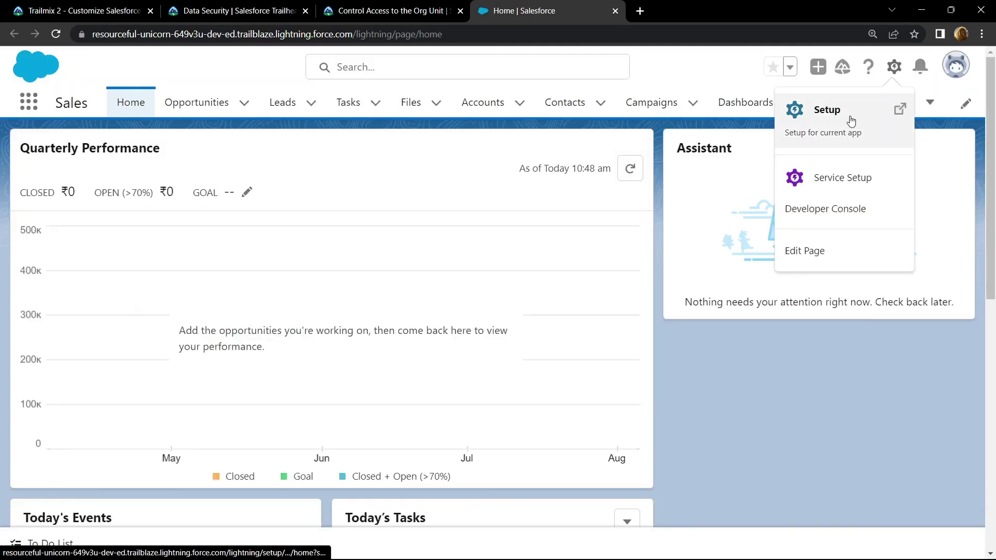
{"action": "left_click", "coordinate": [849, 120]}
{"action": "left_click", "coordinate": [615, 12]}
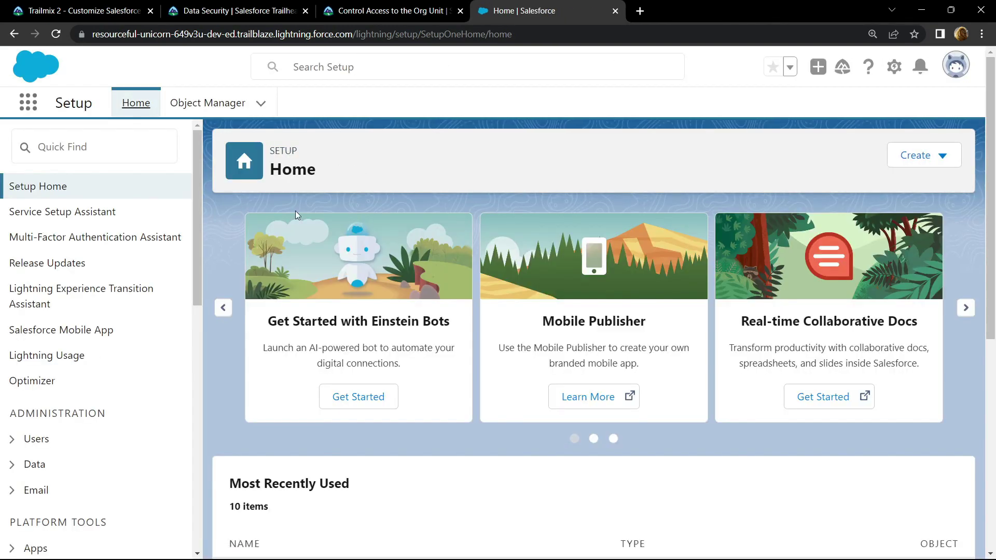
{"action": "left_click", "coordinate": [83, 151]}
{"action": "type", "text": "u"}
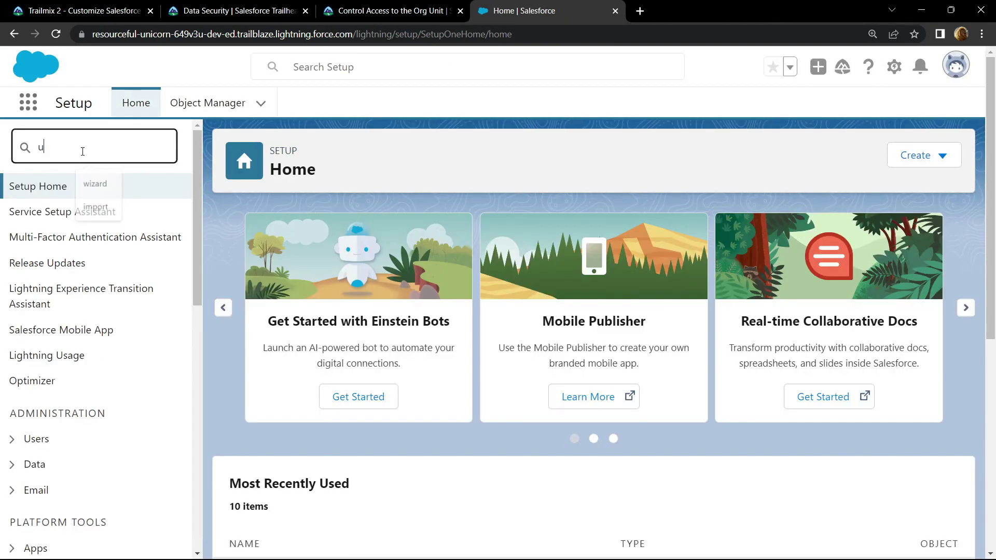
{"action": "type", "text": "ser"}
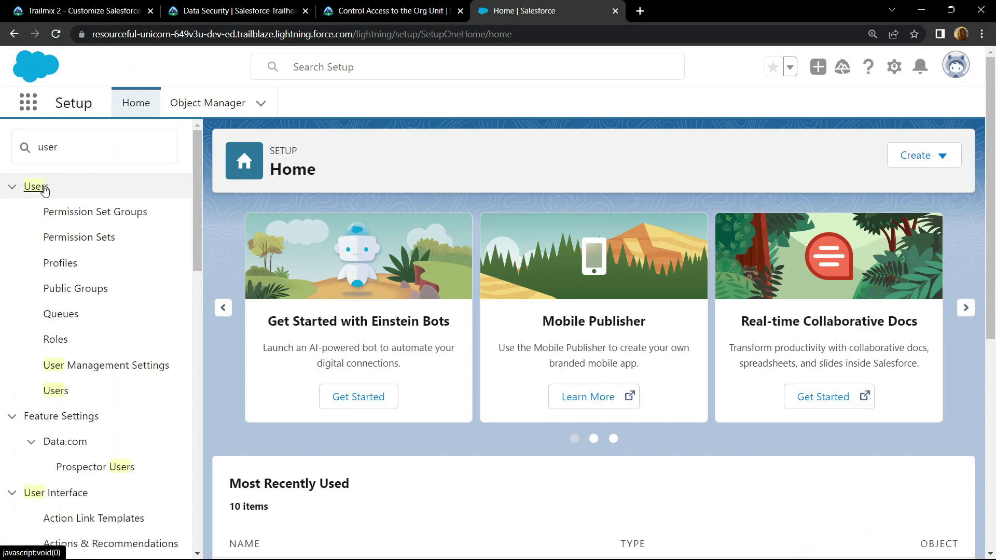
Start a new user from the Users list with the System Administrator profile
{"action": "left_click", "coordinate": [56, 391]}
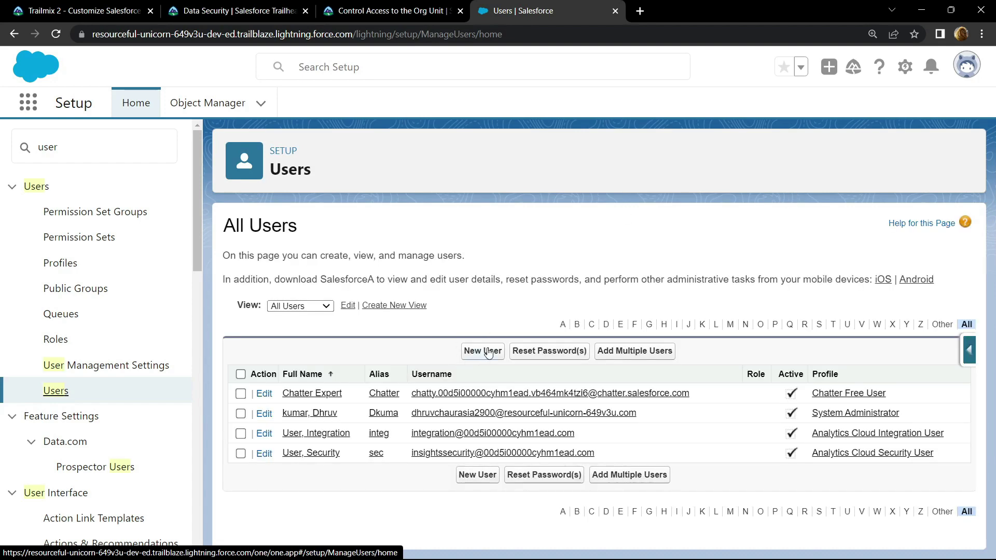
{"action": "left_click", "coordinate": [483, 350]}
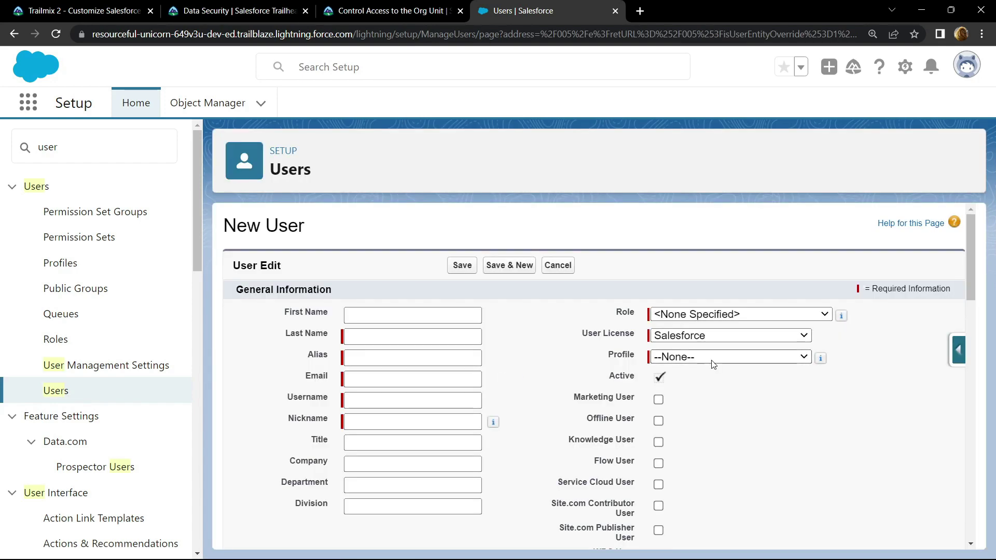
{"action": "left_click", "coordinate": [718, 357]}
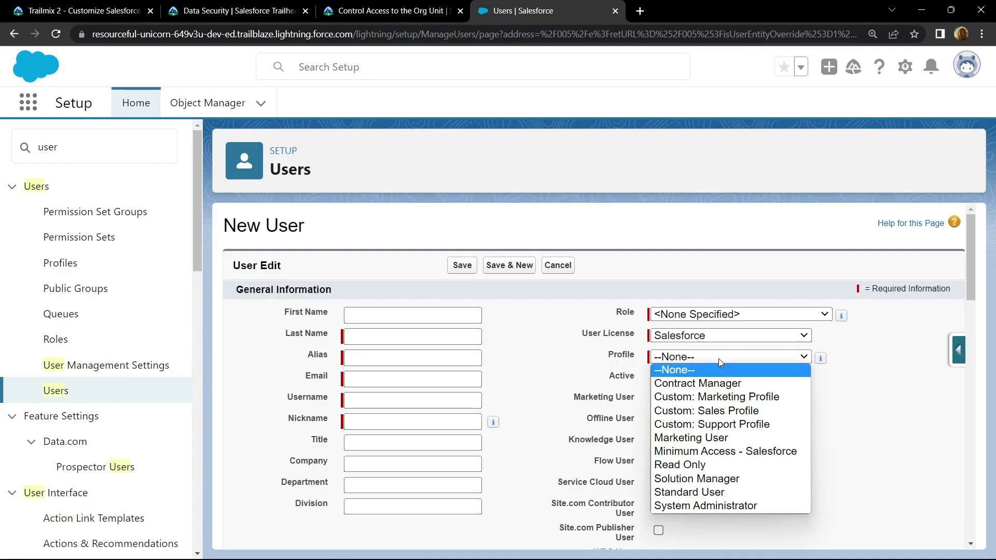
{"action": "left_click", "coordinate": [741, 505]}
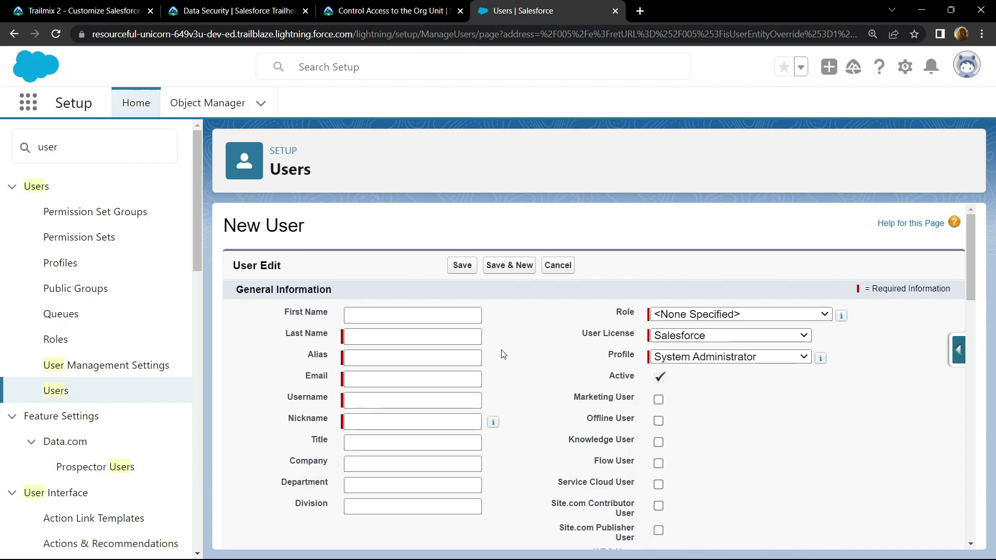
Copy 'guestadmin' from the challenge requirements into the new user's Username field
{"action": "left_click", "coordinate": [347, 9]}
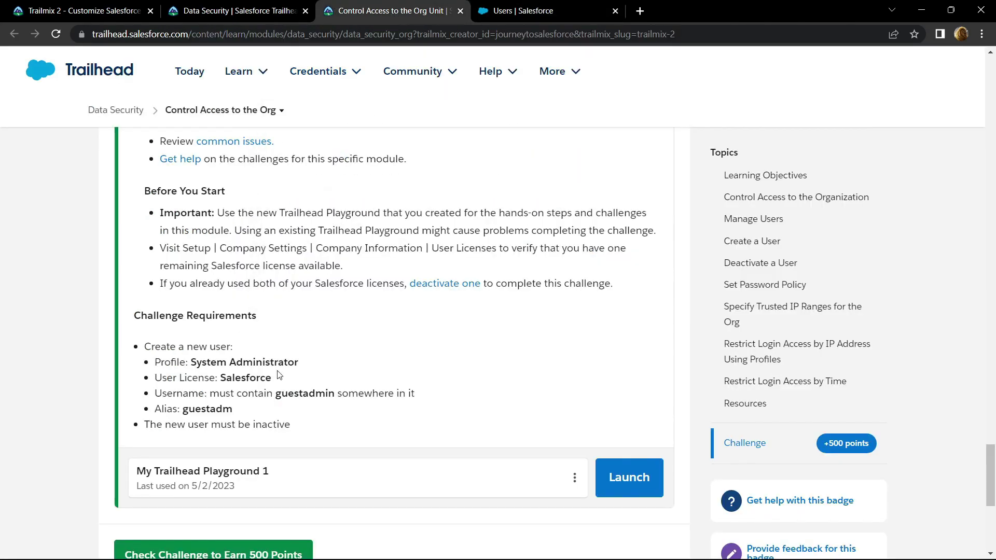
{"action": "left_click_drag", "start_coordinate": [277, 393], "coordinate": [334, 394]}
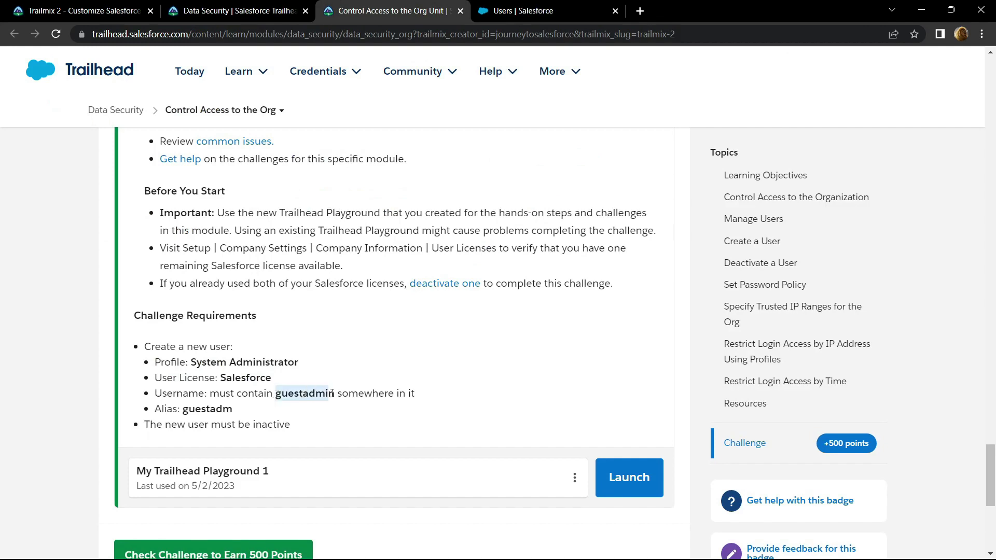
{"action": "left_click", "coordinate": [502, 8]}
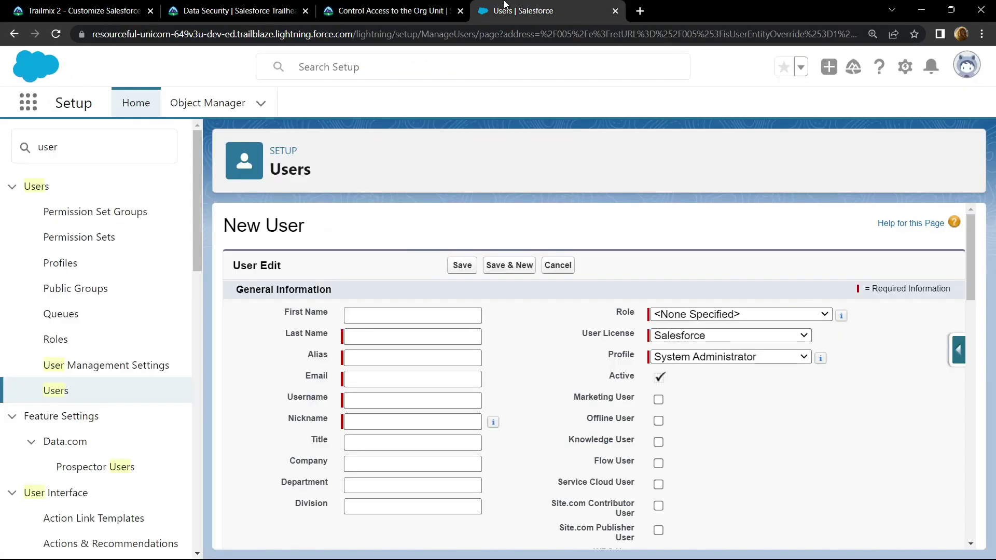
{"action": "left_click", "coordinate": [369, 397]}
{"action": "type", "text": "guestadmin"}
{"action": "left_click", "coordinate": [262, 367]}
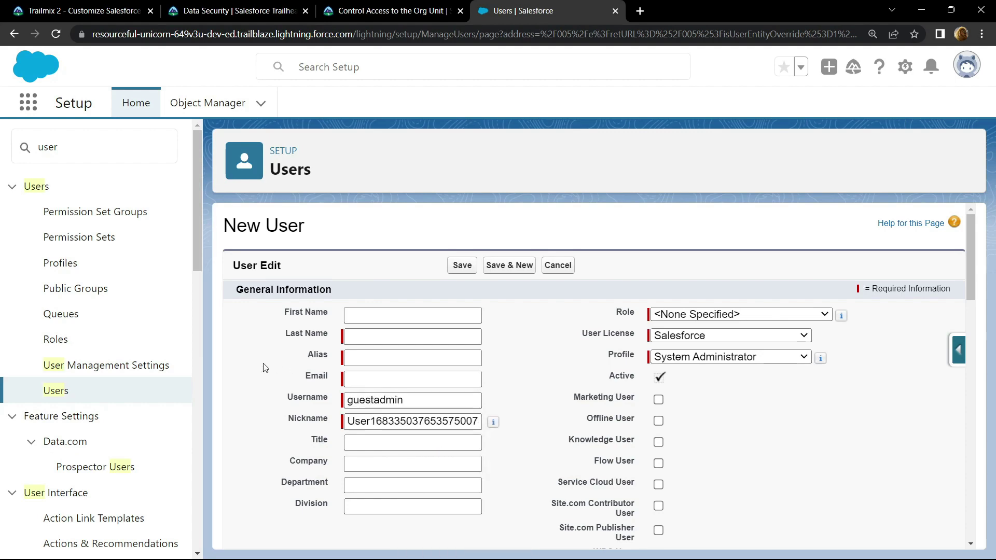
Copy the required alias 'guestadm' from the challenge requirements
{"action": "left_click", "coordinate": [373, 6]}
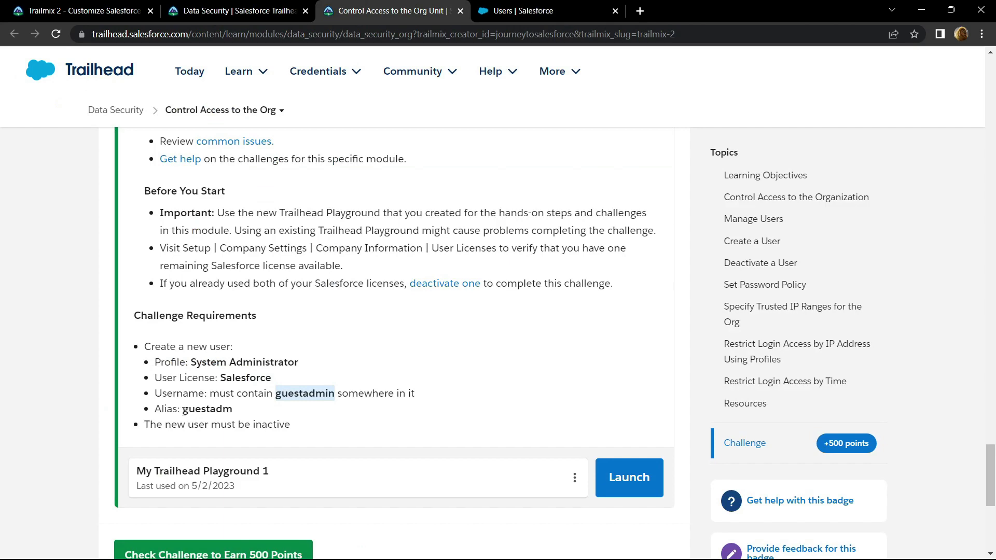
{"action": "left_click_drag", "start_coordinate": [183, 410], "coordinate": [239, 407]}
{"action": "key", "text": "ctrl+c"}
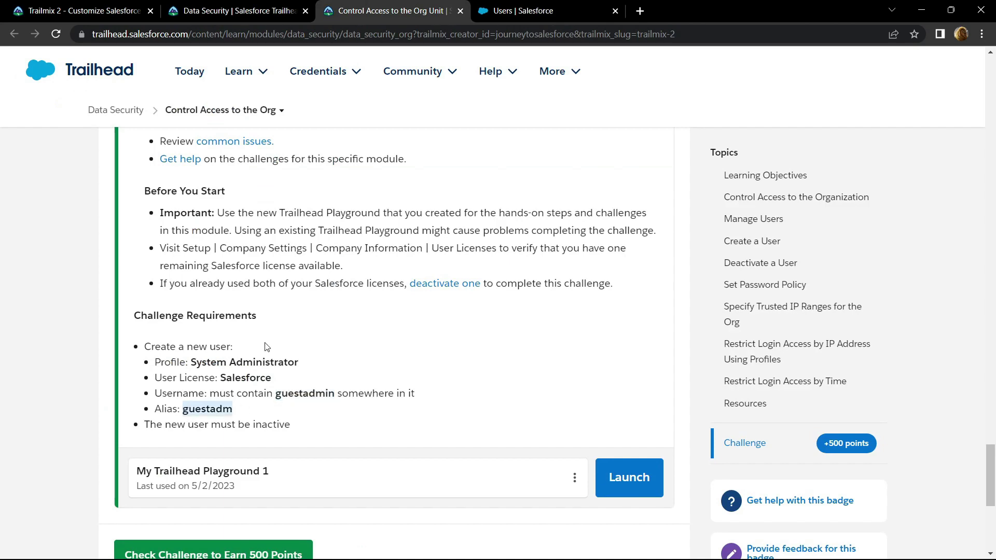
{"action": "left_click", "coordinate": [523, 10]}
Paste 'guestadm' as the alias, enter the email address, and save the New User form
{"action": "left_click", "coordinate": [365, 356]}
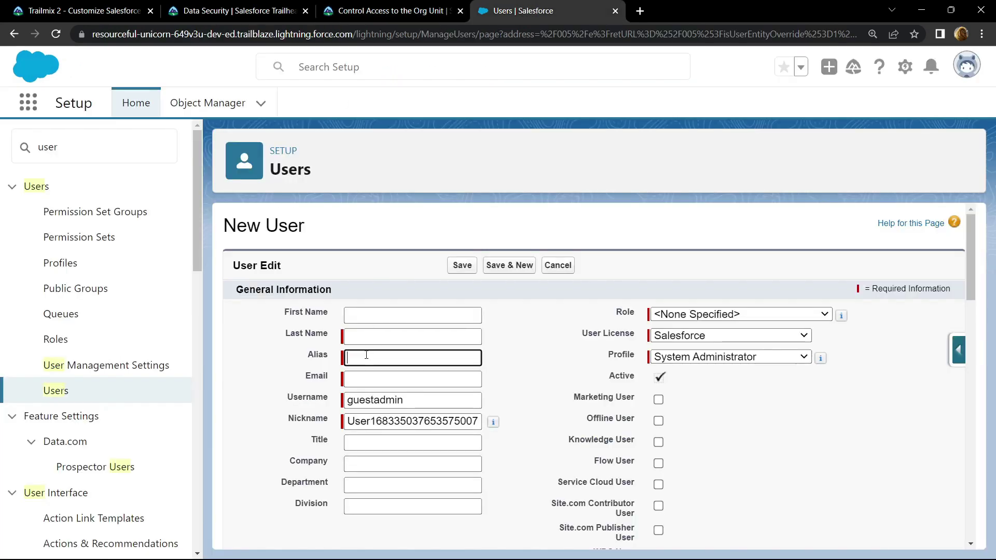
{"action": "key", "text": "ctrl+v"}
{"action": "left_click", "coordinate": [395, 376]}
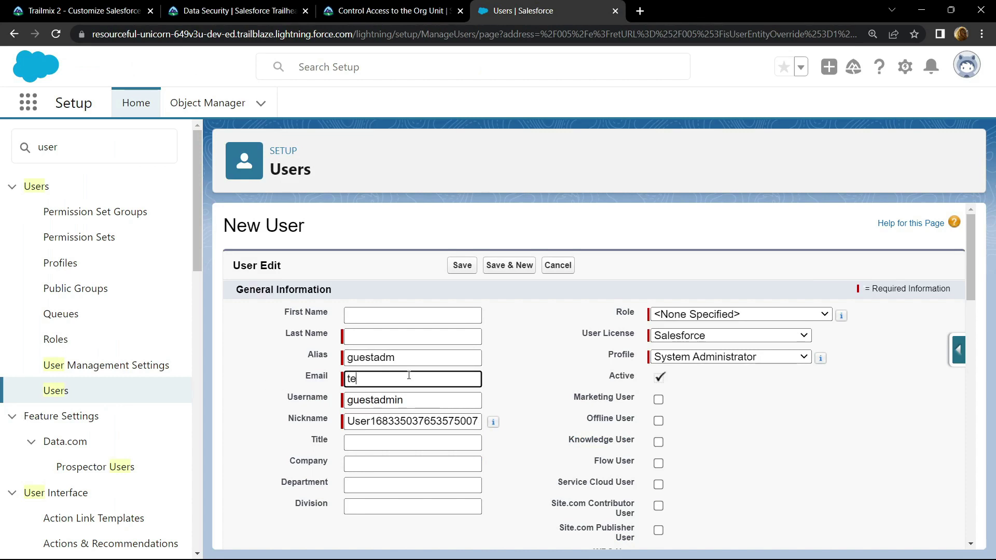
{"action": "type", "text": "d"}
{"action": "type", "text": "@"}
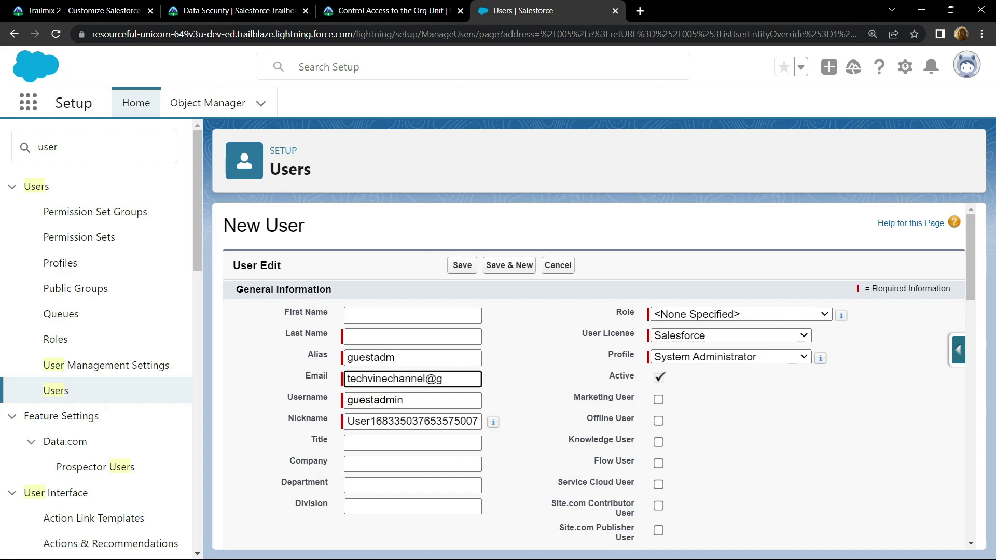
{"action": "type", "text": "com"}
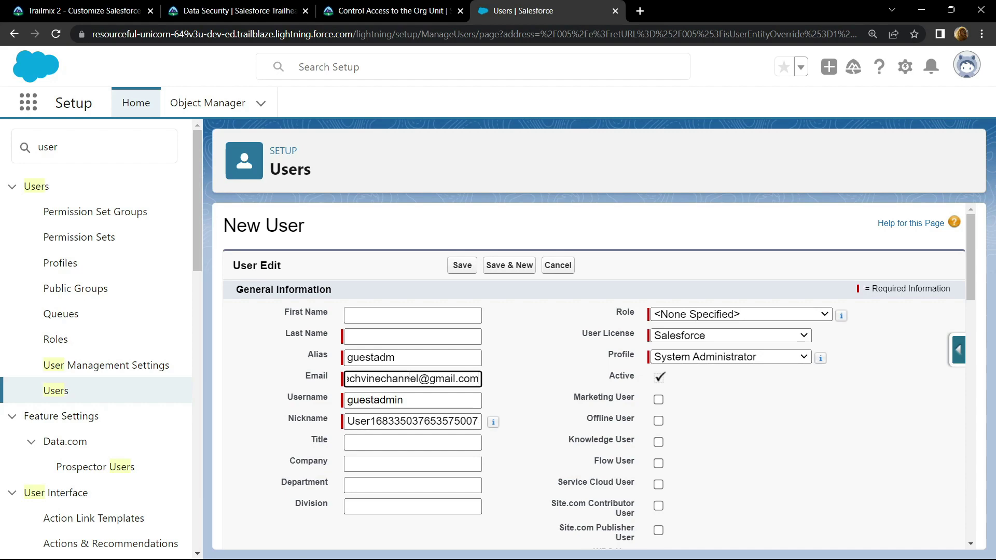
{"action": "scroll", "coordinate": [298, 431], "scroll_direction": "down", "scroll_amount": 2}
{"action": "scroll", "coordinate": [298, 431], "scroll_direction": "down", "scroll_amount": 4}
{"action": "scroll", "coordinate": [297, 432], "scroll_direction": "down", "scroll_amount": 5}
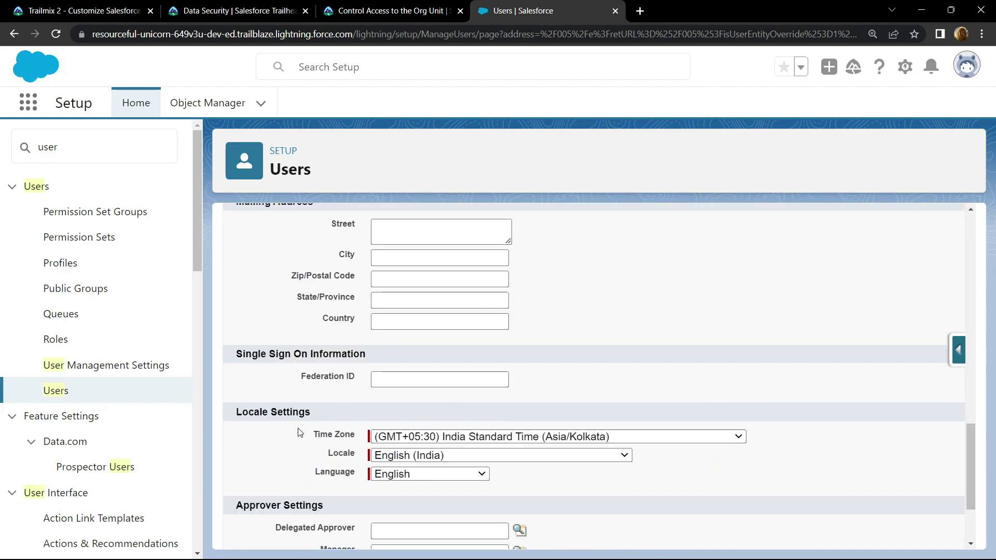
{"action": "scroll", "coordinate": [298, 432], "scroll_direction": "down", "scroll_amount": 2}
{"action": "left_click", "coordinate": [461, 532]}
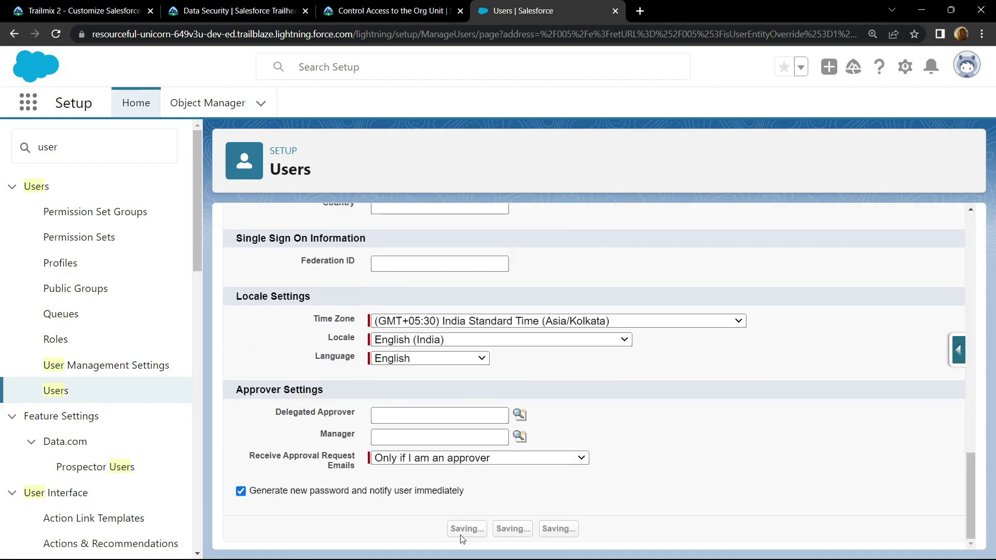
{"action": "left_click", "coordinate": [409, 381]}
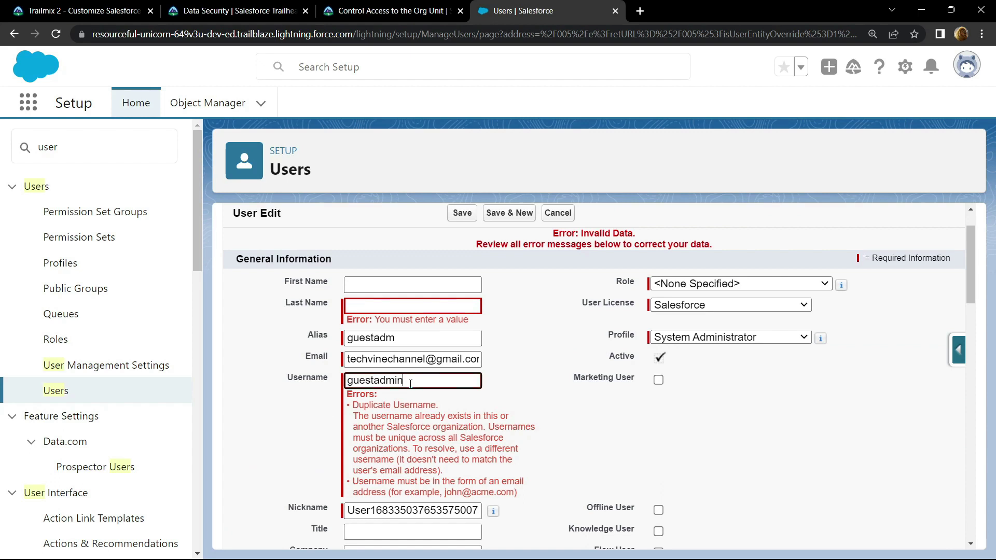
{"action": "left_click", "coordinate": [350, 359]}
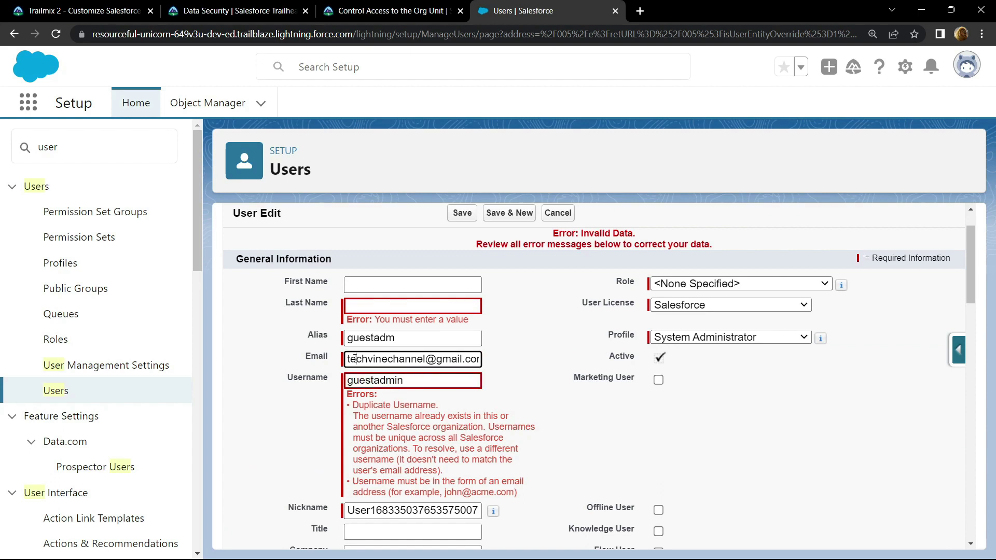
{"action": "key", "text": "ctrl+a"}
{"action": "key", "text": "ctrl+c"}
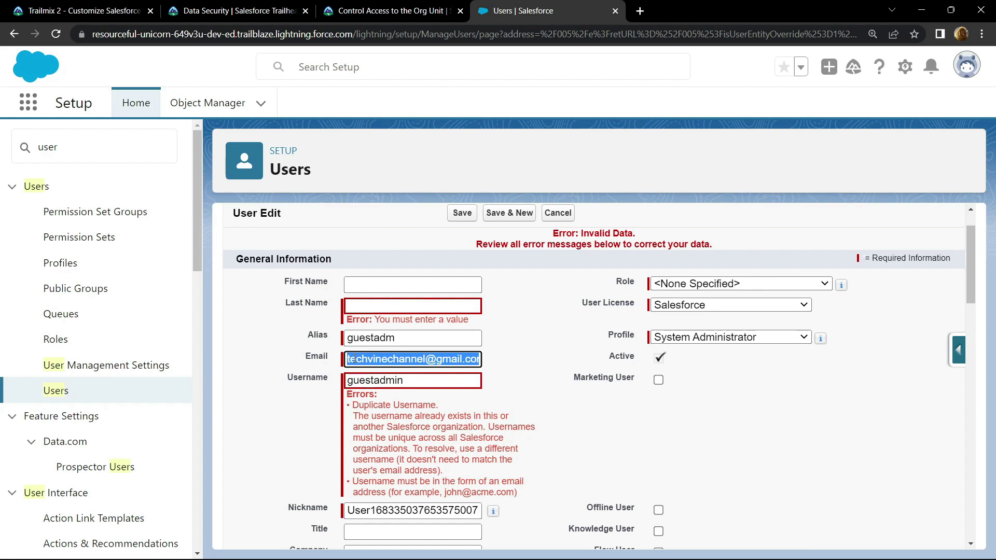
{"action": "left_click", "coordinate": [436, 376]}
{"action": "key", "text": "ctrl+v"}
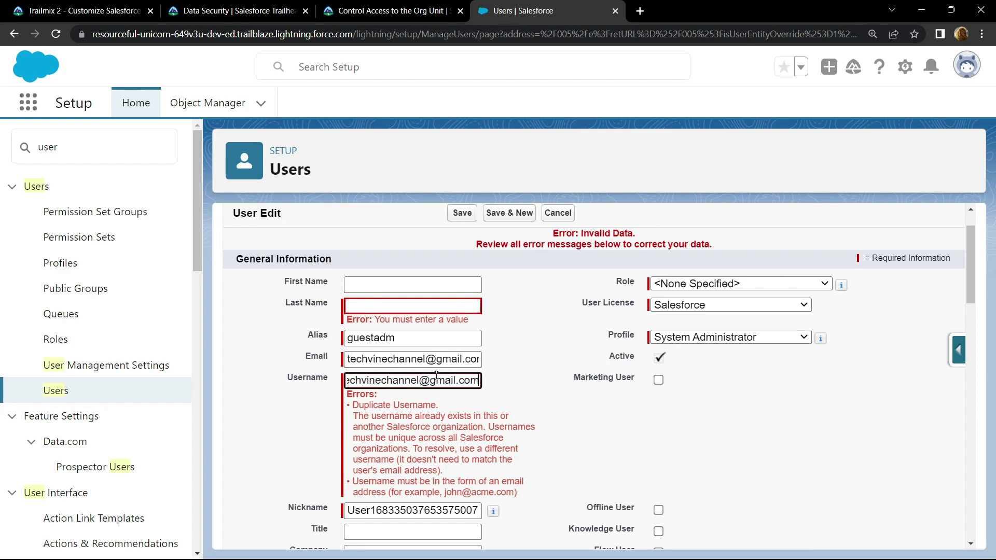
Copy alias 'guestadm' into Last Name and save the user
{"action": "left_click", "coordinate": [396, 337]}
{"action": "key", "text": "ctrl+a"}
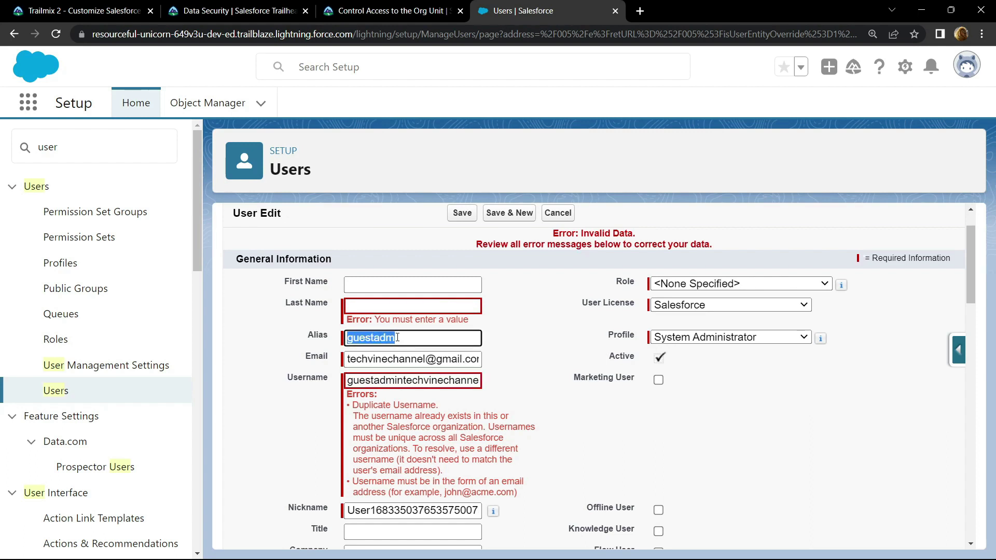
{"action": "left_click", "coordinate": [377, 304]}
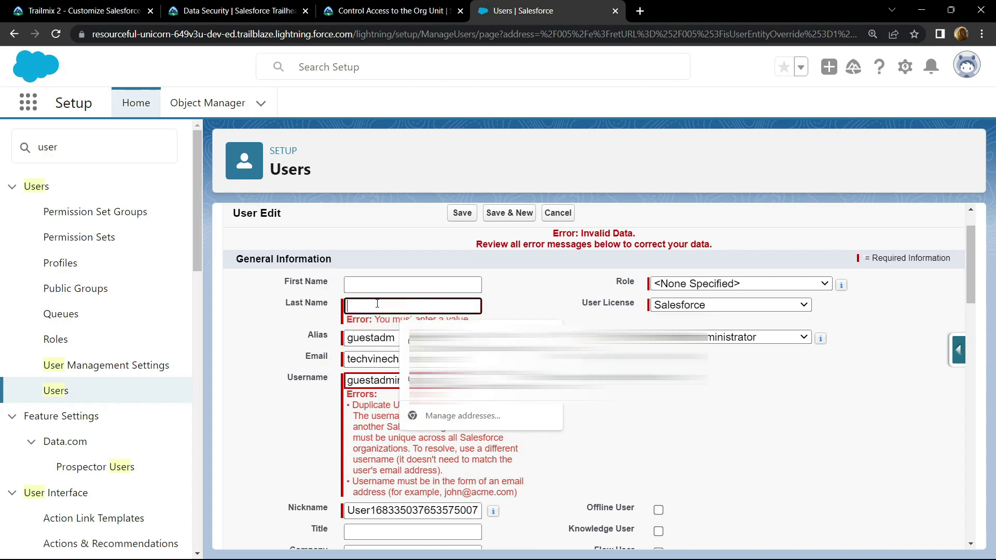
{"action": "type", "text": "guestadm"}
{"action": "scroll", "coordinate": [269, 392], "scroll_direction": "down", "scroll_amount": 2}
{"action": "scroll", "coordinate": [269, 392], "scroll_direction": "down", "scroll_amount": 5}
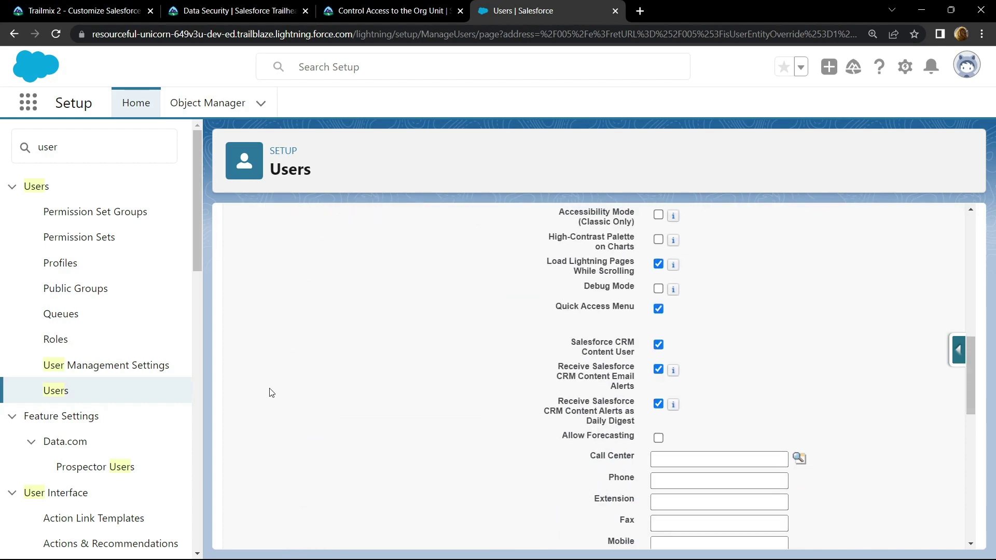
{"action": "scroll", "coordinate": [594, 494], "scroll_direction": "down", "scroll_amount": 3}
{"action": "scroll", "coordinate": [482, 488], "scroll_direction": "down", "scroll_amount": 5}
{"action": "left_click", "coordinate": [459, 528]}
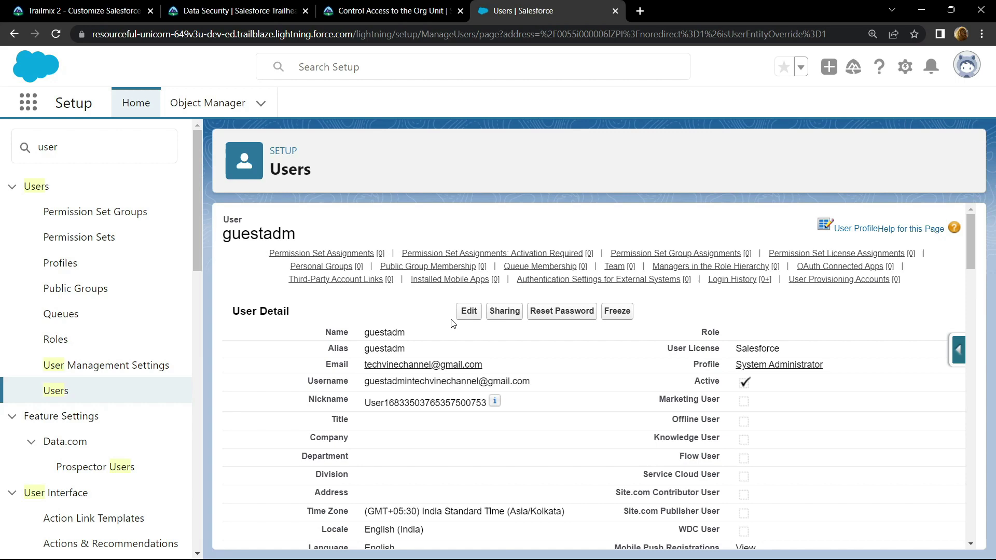
Edit guestadm to uncheck Active, confirm the warning, save, and return to Trailhead
{"action": "left_click", "coordinate": [467, 312]}
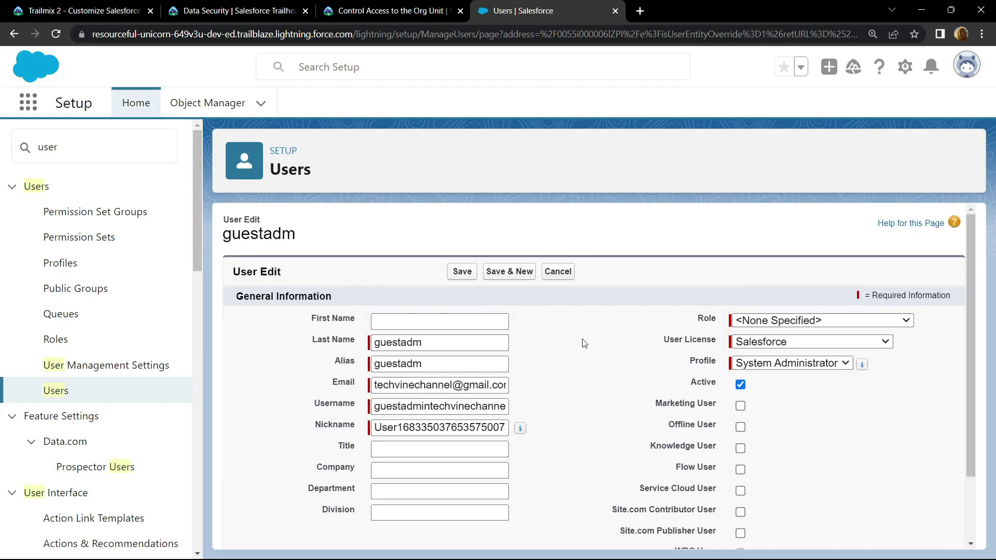
{"action": "scroll", "coordinate": [583, 343], "scroll_direction": "down", "scroll_amount": 1}
{"action": "scroll", "coordinate": [582, 343], "scroll_direction": "down", "scroll_amount": 1}
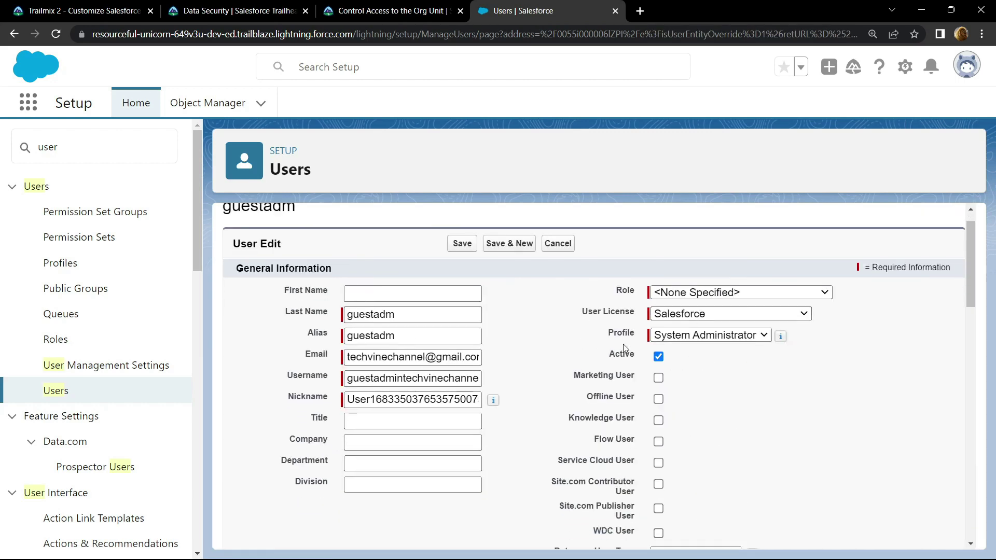
{"action": "left_click", "coordinate": [658, 358]}
{"action": "left_click", "coordinate": [596, 366]}
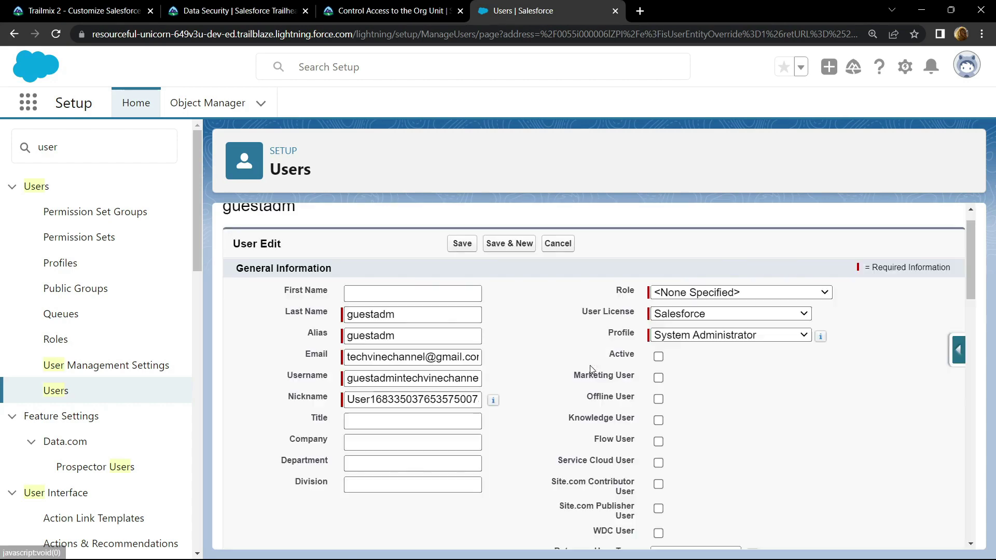
{"action": "left_click", "coordinate": [463, 245]}
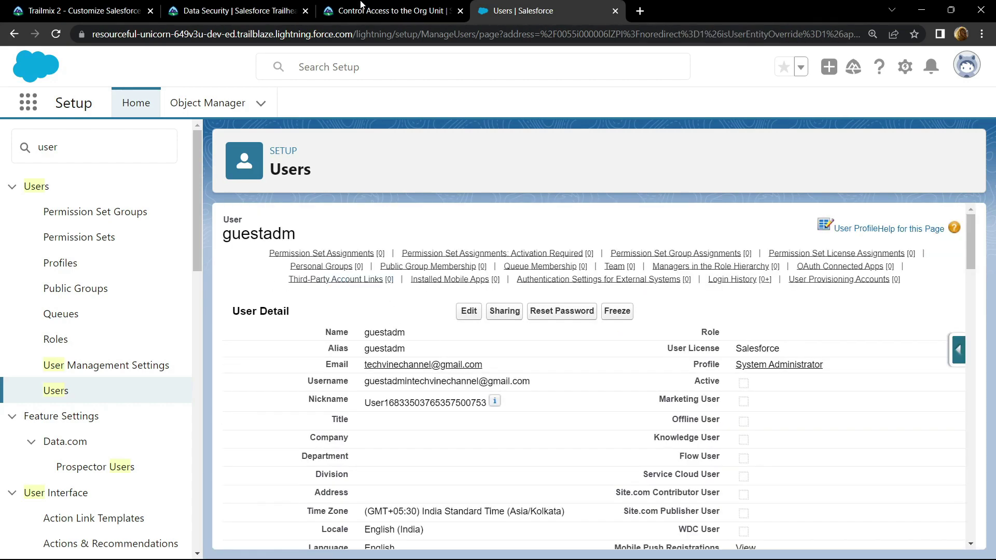
{"action": "left_click", "coordinate": [360, 10]}
{"action": "scroll", "coordinate": [234, 350], "scroll_direction": "down", "scroll_amount": 3}
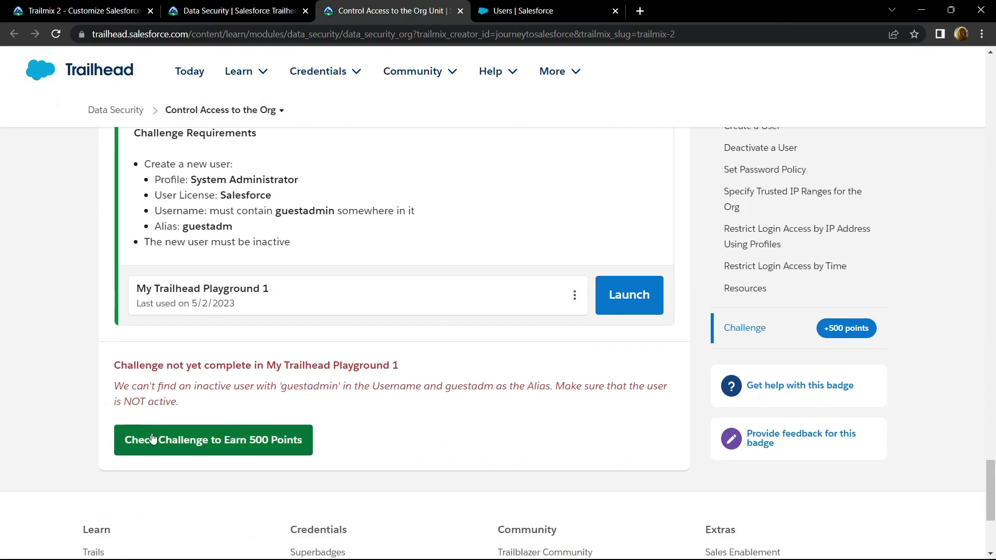
Check the challenge to earn 500 points, then view the Data Security module
{"action": "left_click", "coordinate": [150, 439]}
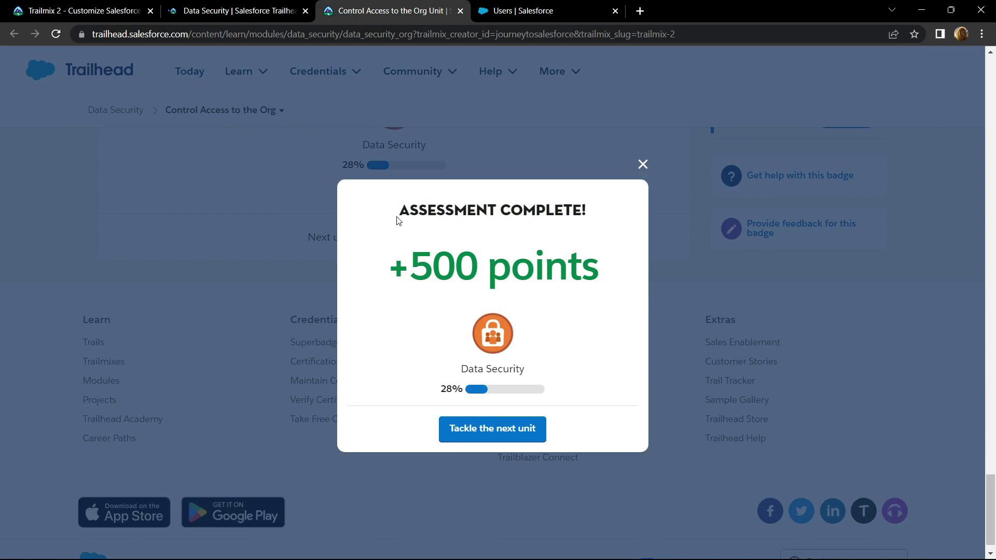
{"action": "left_click_drag", "start_coordinate": [396, 221], "coordinate": [624, 224]}
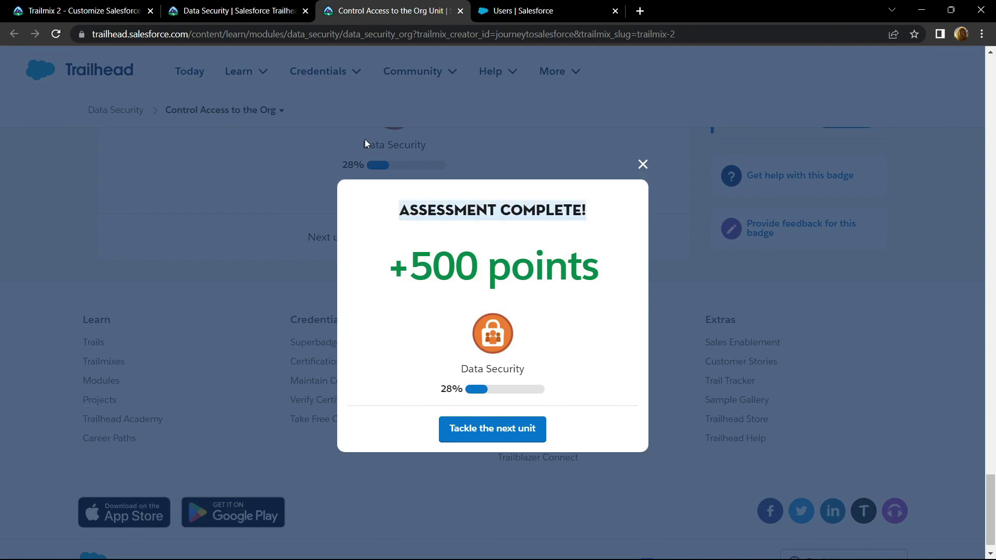
{"action": "left_click", "coordinate": [233, 10]}
{"action": "scroll", "coordinate": [189, 322], "scroll_direction": "down", "scroll_amount": 2}
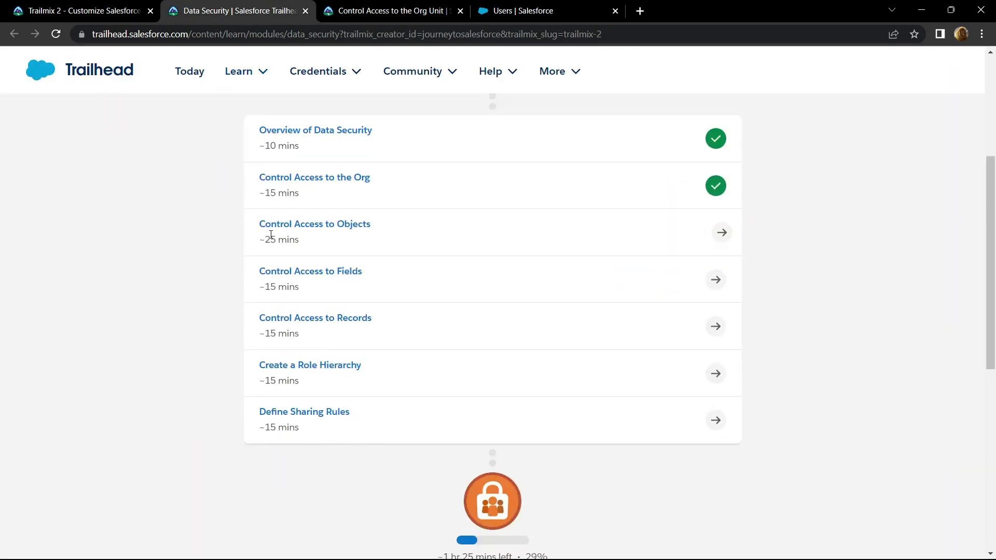